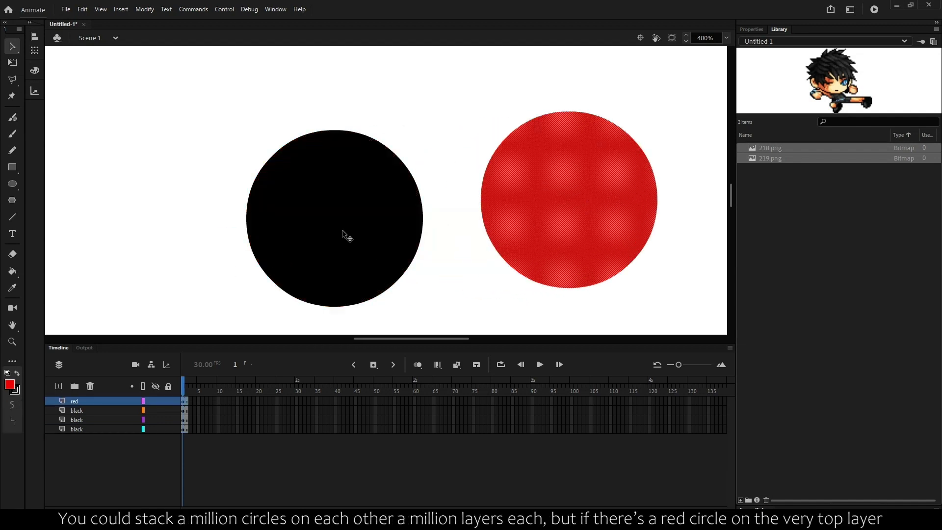
Step: Undo the stray black-circle move so the red circle covers the black circle again
left_click_drag(343, 235, 187, 227)
key("ctrl+z")
key("ctrl+z")
key("ctrl+z")
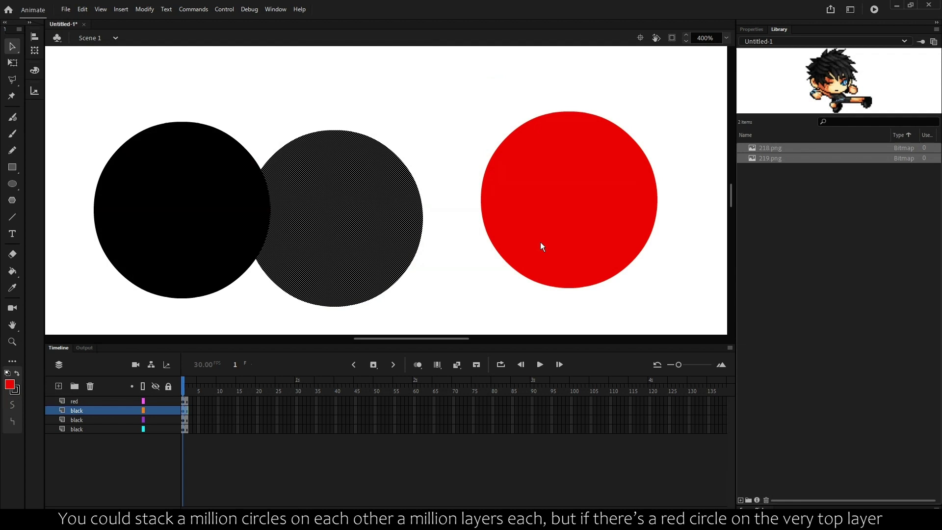
left_click(545, 243)
key("ctrl+z")
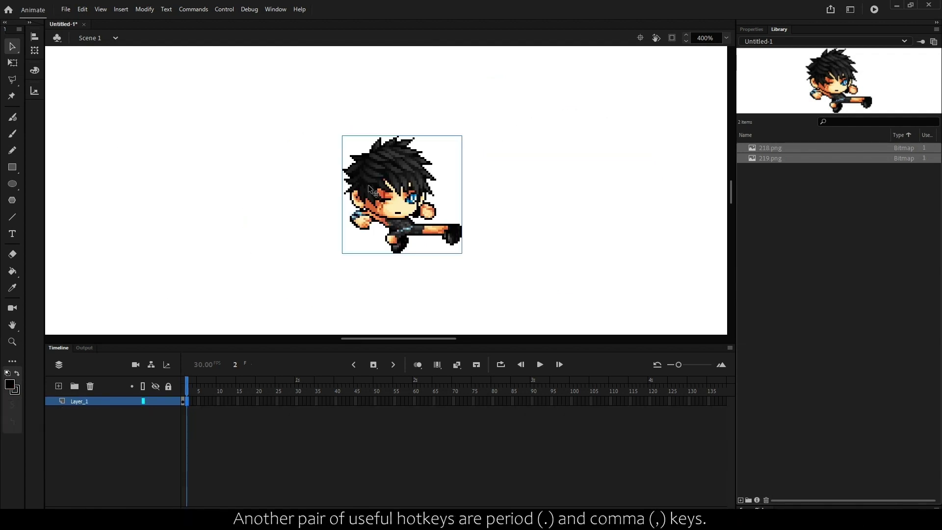
Step: Step and scrub the sprite between frame 1 and its frame-2 kick pose
key("comma")
key("period")
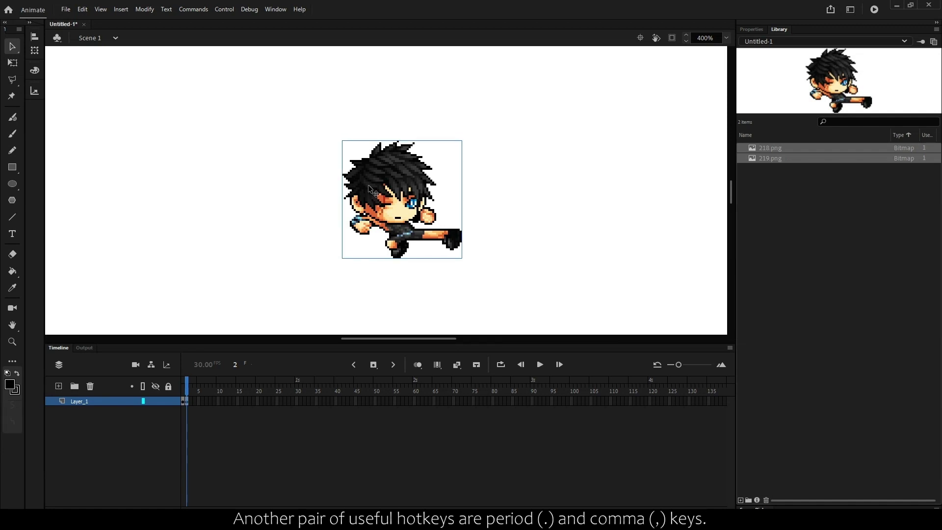
key("Escape")
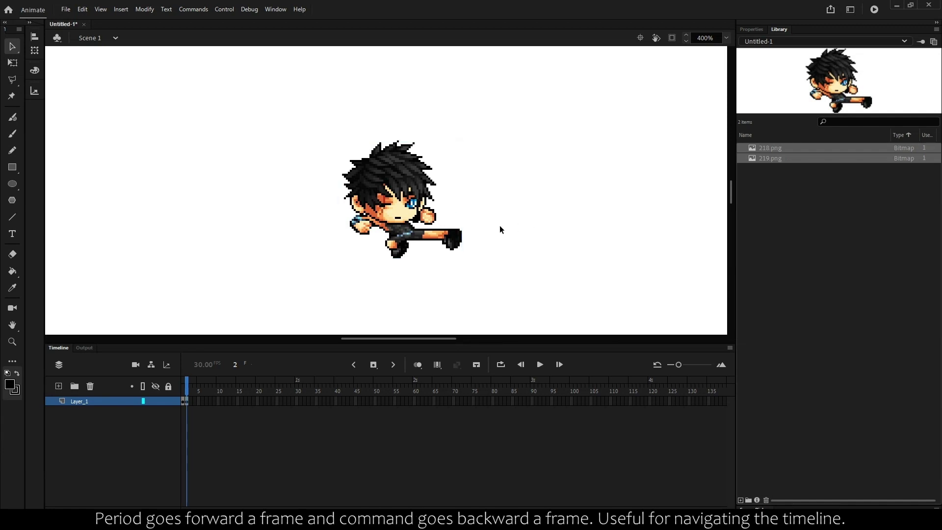
key("comma")
key("period")
key("comma")
key("period")
key("comma")
key("period")
key("comma")
key("period")
key("comma")
key("period")
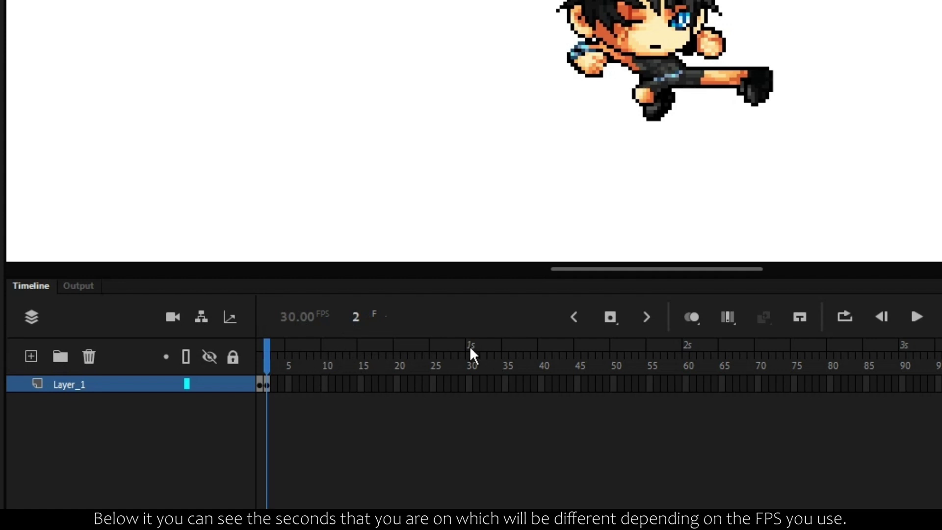
left_click_drag(264, 355, 264, 355)
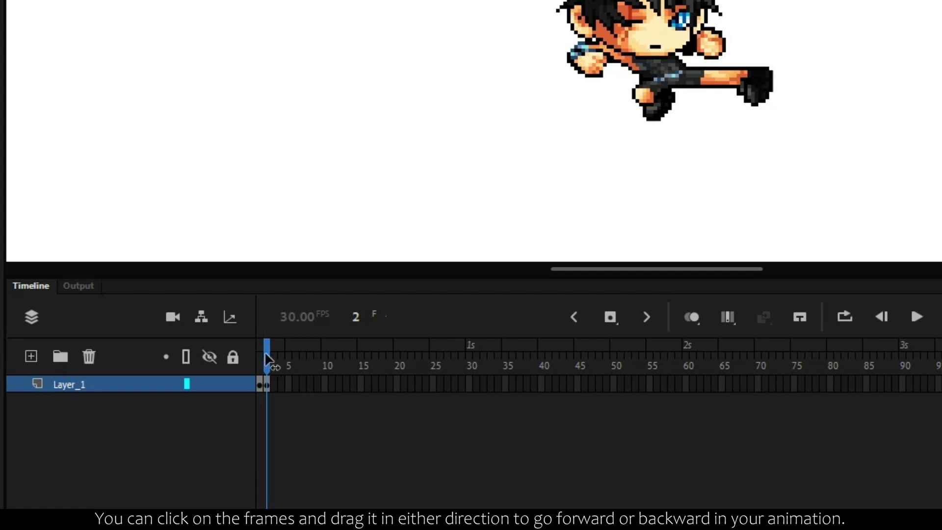
mouse_move(265, 354)
left_mouse_down()
mouse_move(258, 362)
mouse_move(273, 362)
left_mouse_up()
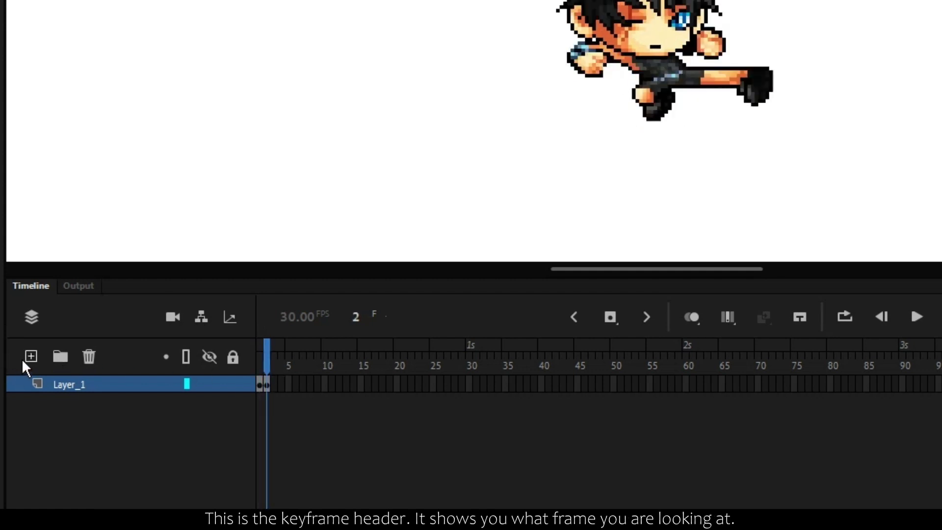
Step: Add new layers above Layer_1, then delete the extra folder and Layer_5
left_click(25, 360)
left_click(25, 360)
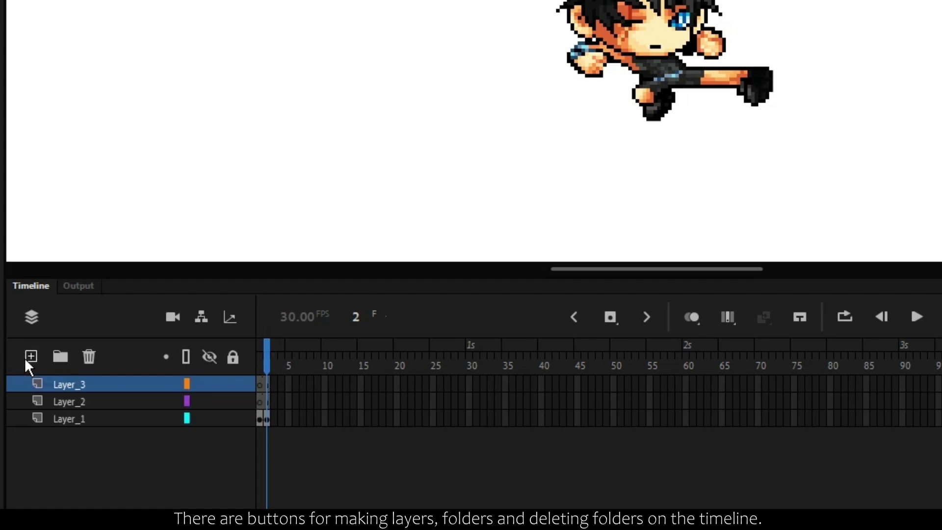
left_click(25, 358)
left_click(25, 358)
left_click(57, 357)
left_click(83, 357)
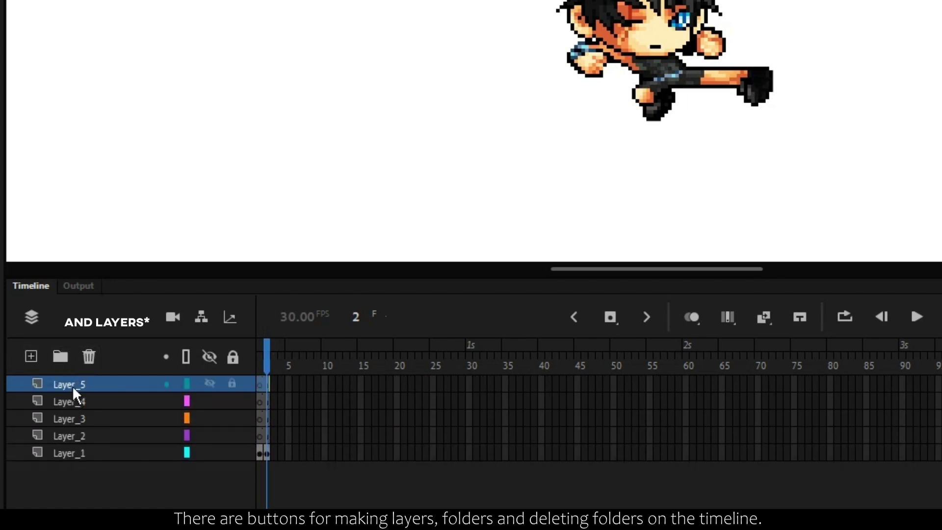
left_click(89, 357)
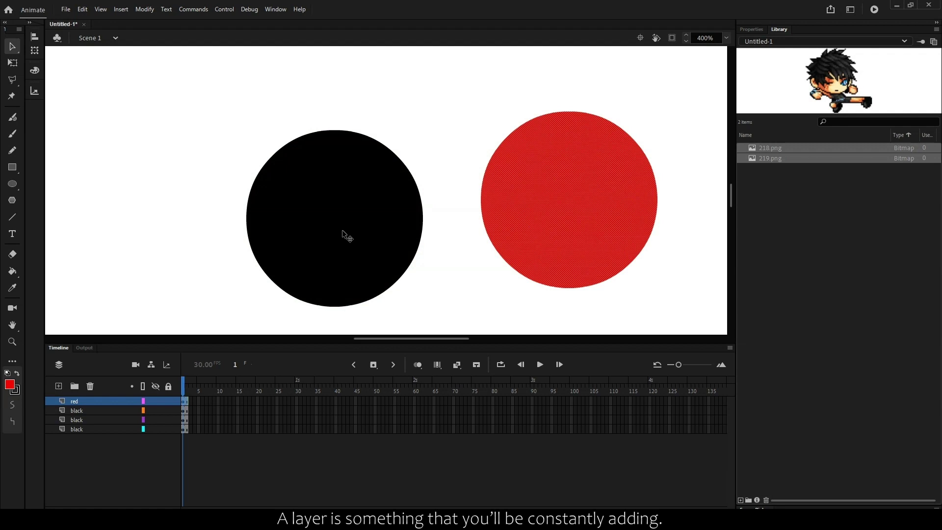
Step: Undo the black circle's move and drag the red circle onto the black circle
left_click_drag(347, 237, 652, 30)
key("ctrl+z")
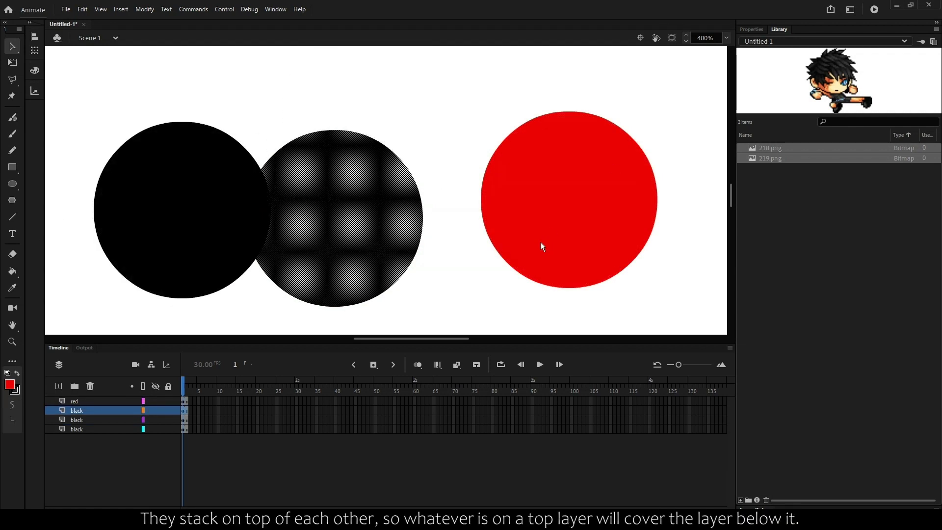
key("ctrl+z")
left_click(547, 239)
left_click_drag(547, 239, 310, 272)
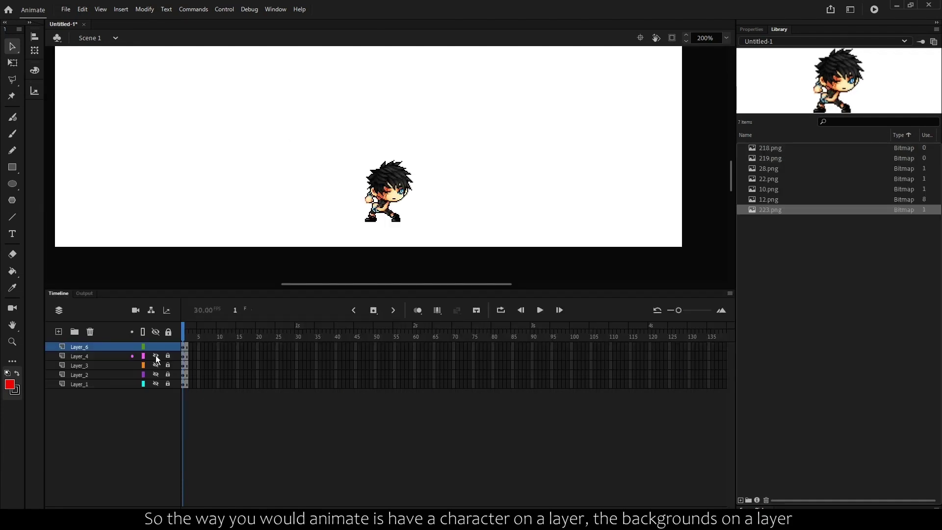
Step: Make Layer_4 to Layer_1 visible and enlarge the stage area above the timeline
left_click(155, 356)
left_click(154, 366)
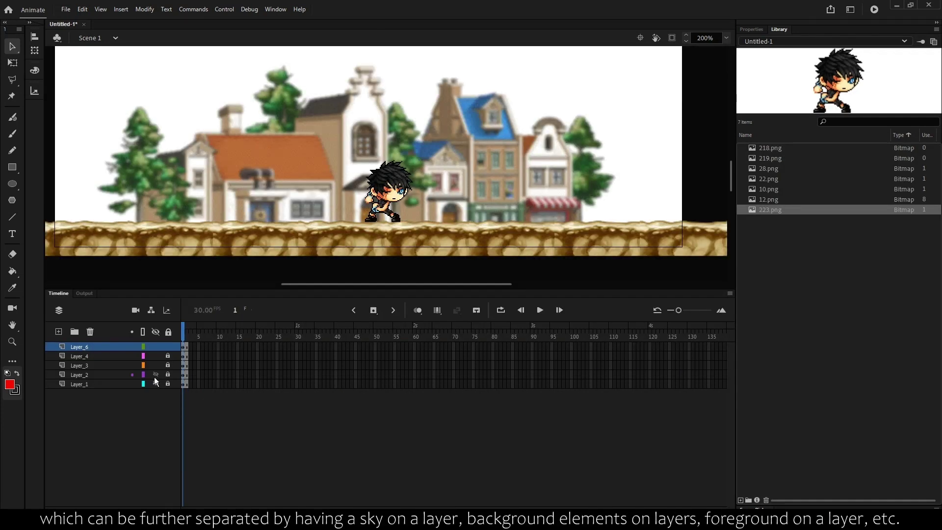
left_click(154, 375)
left_click(155, 383)
left_click_drag(429, 122, 350, 173)
left_click_drag(309, 293, 201, 371)
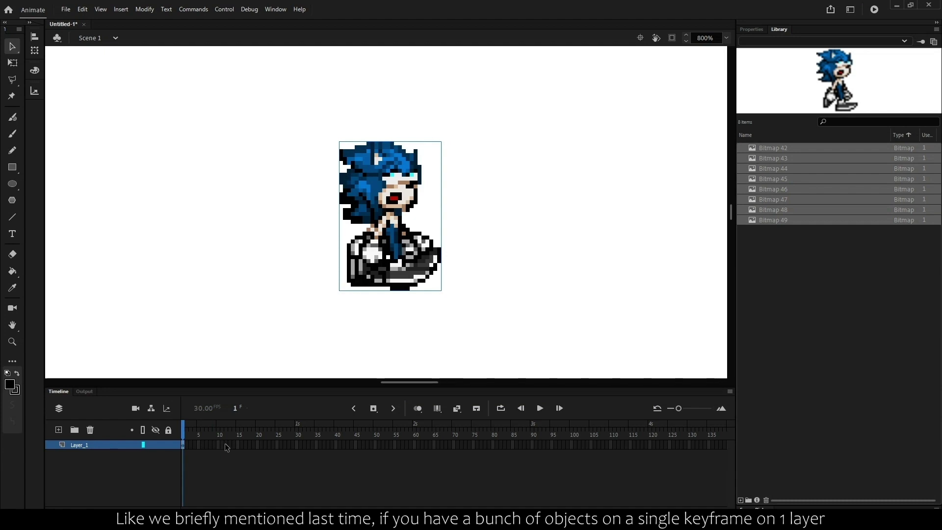
Step: Distribute the blue sprite to layers, creating Bitmap_44 to Bitmap_49 under Layer_1
right_click(392, 193)
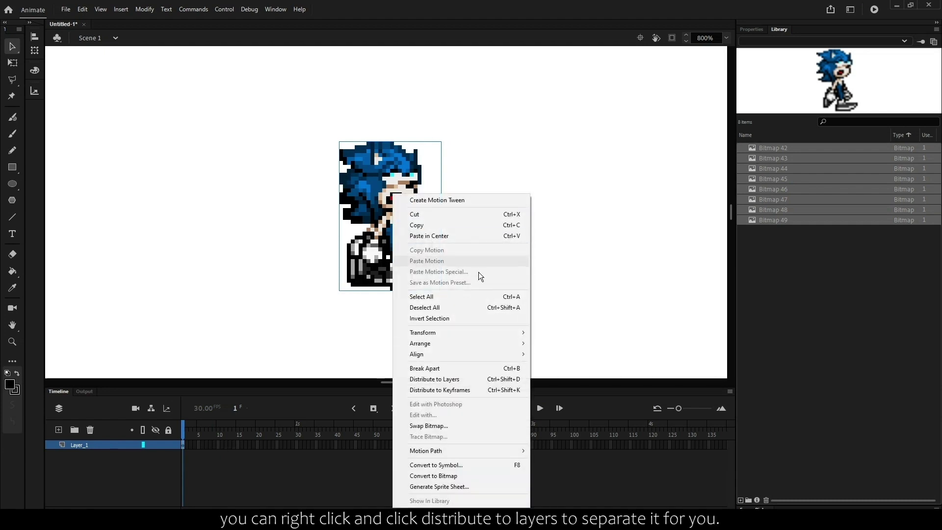
left_click(450, 380)
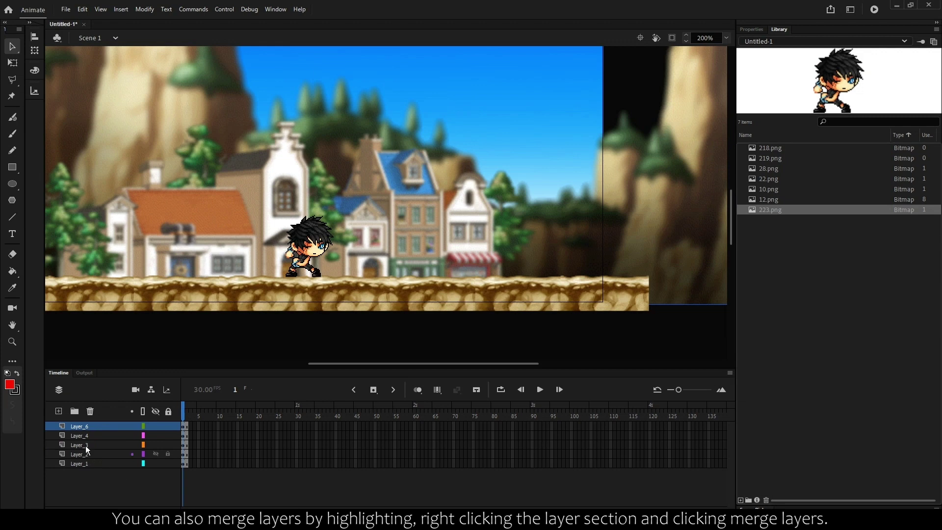
Step: Merge the five selected layers into a single layer
left_click(76, 463, "shift")
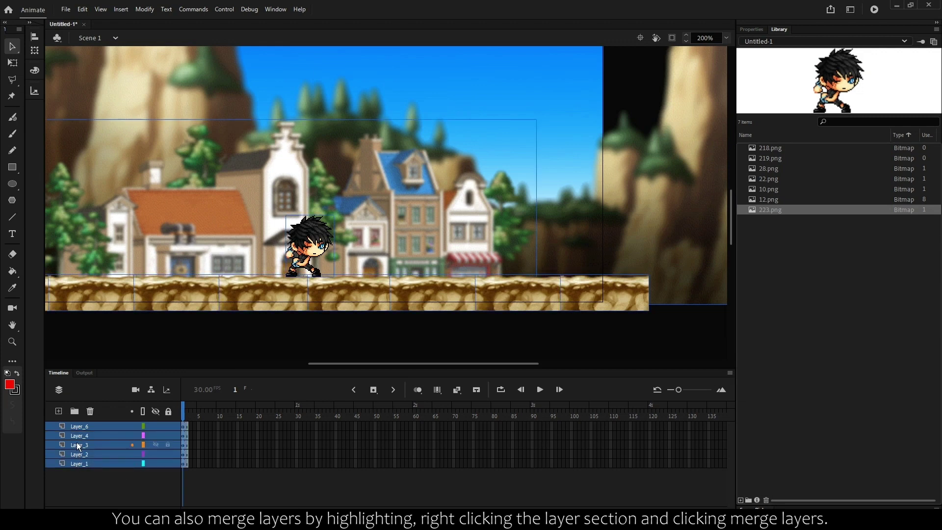
right_click(79, 446)
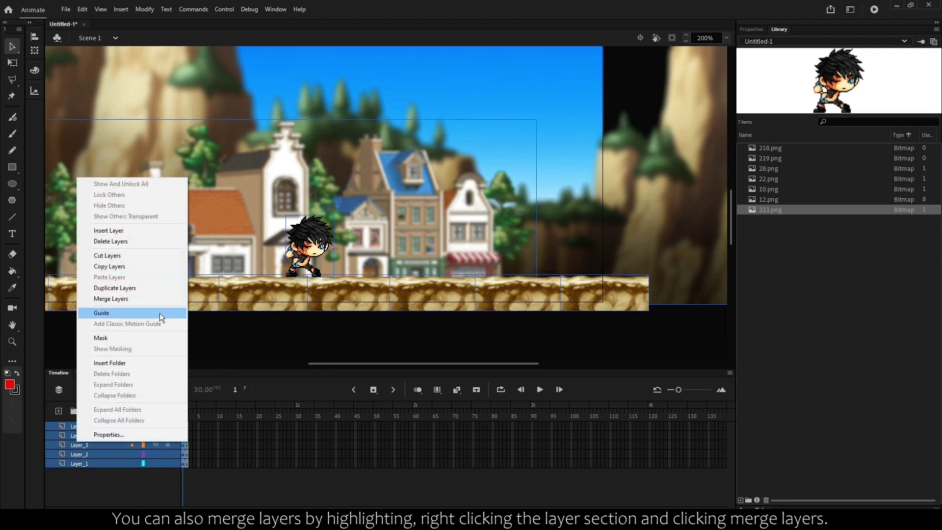
left_click(149, 301)
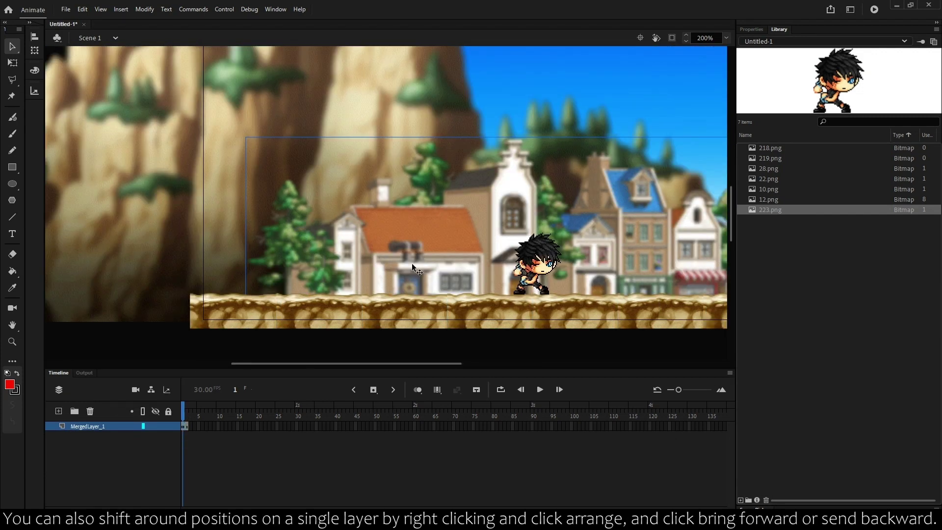
Step: Bring the house sprite forward several times, then send it one step backward
right_click(393, 232)
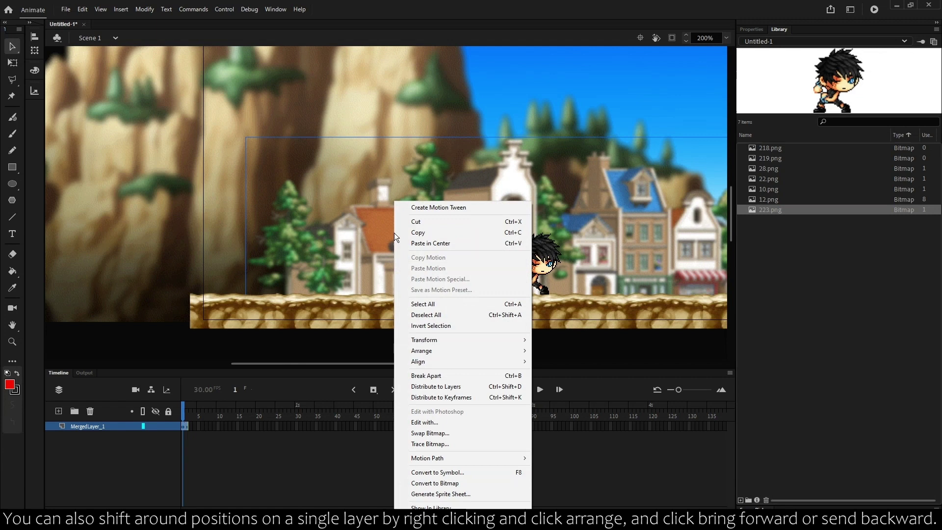
mouse_move(469, 351)
left_click(573, 360)
right_click(446, 243)
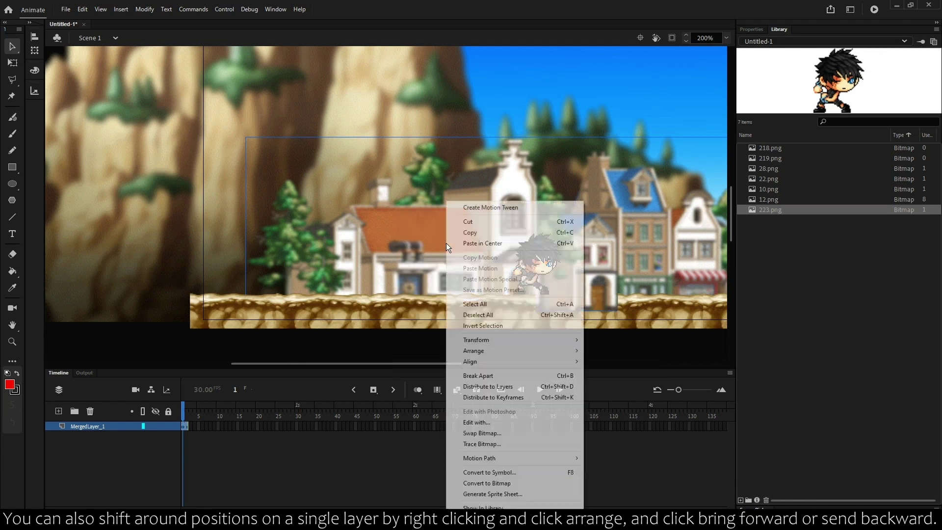
left_click(613, 361)
right_click(423, 275)
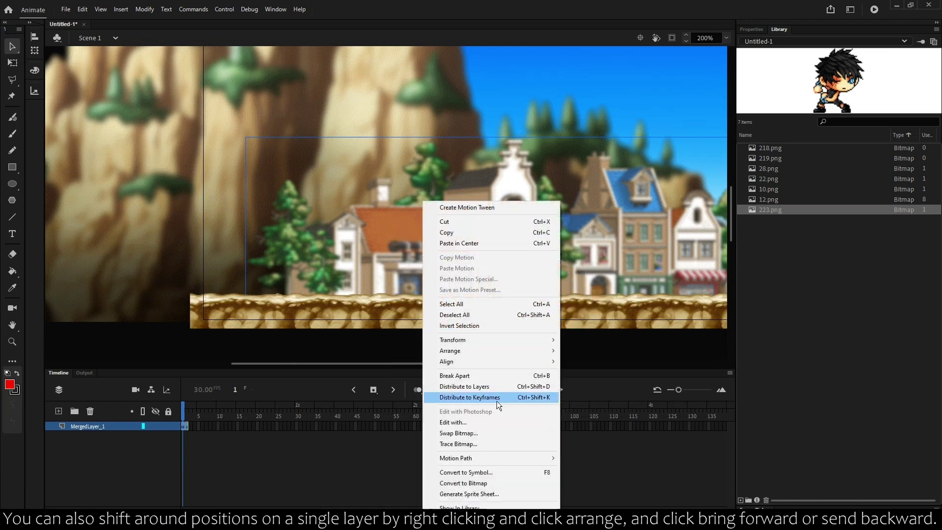
left_click(593, 361)
right_click(454, 245)
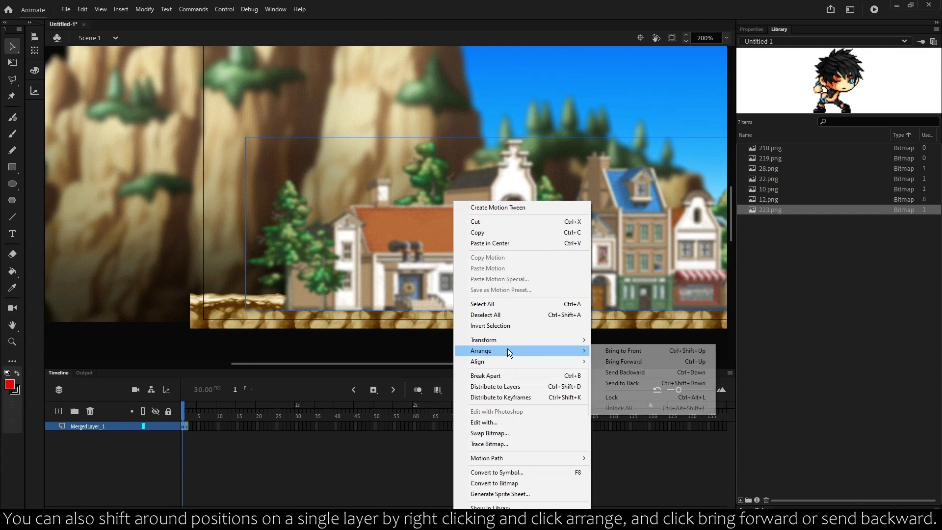
left_click(611, 375)
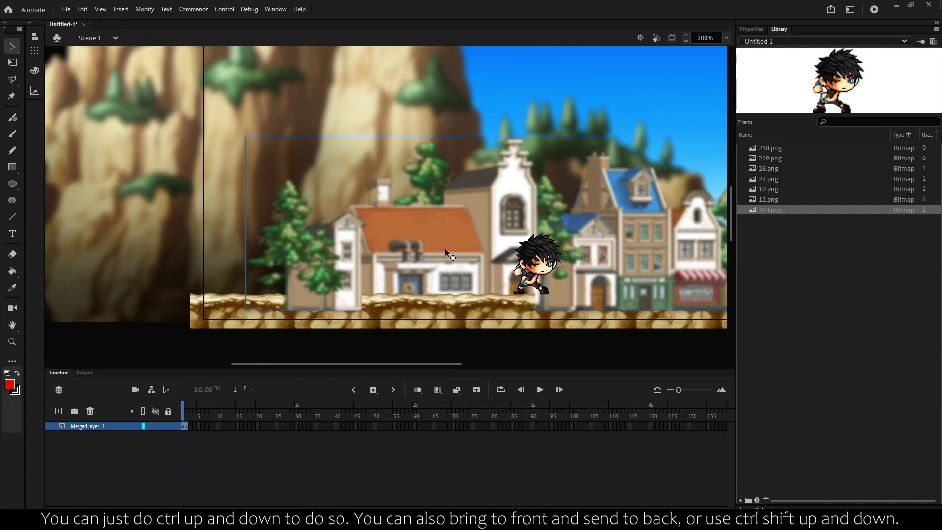
Step: Restack the house with Ctrl+Up and Send to Back until it sits in front of the character
key("ctrl+Up")
key("ctrl+shift+Down")
key("ctrl+Up")
right_click(393, 255)
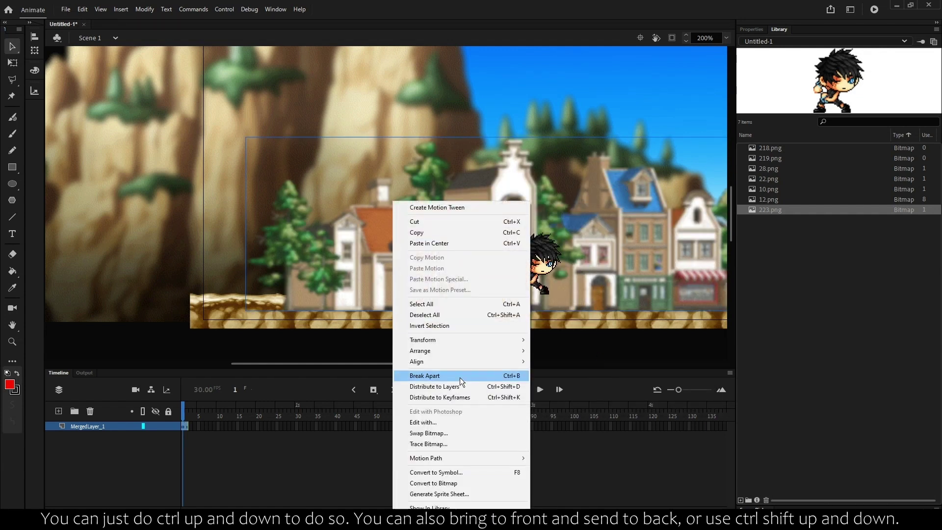
mouse_move(510, 350)
left_click(569, 383)
key("ctrl+Up")
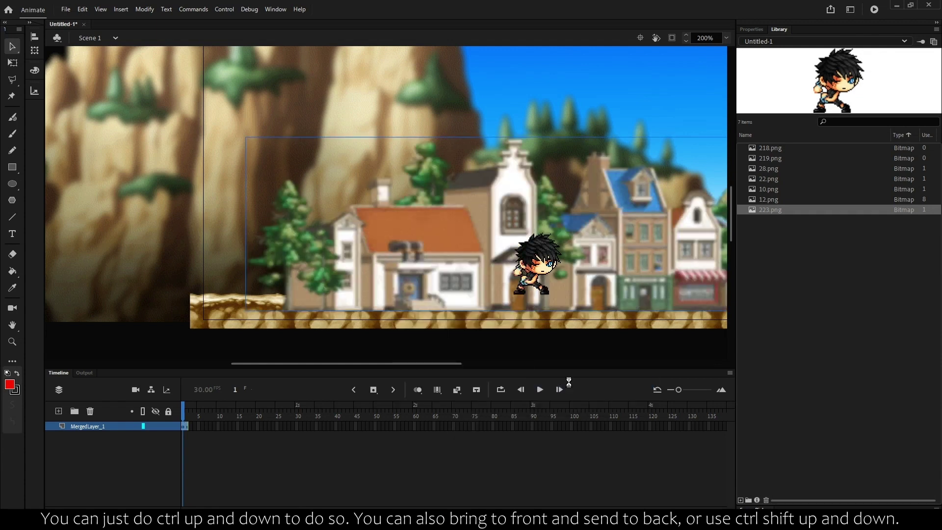
key("ctrl+Up")
right_click(440, 295)
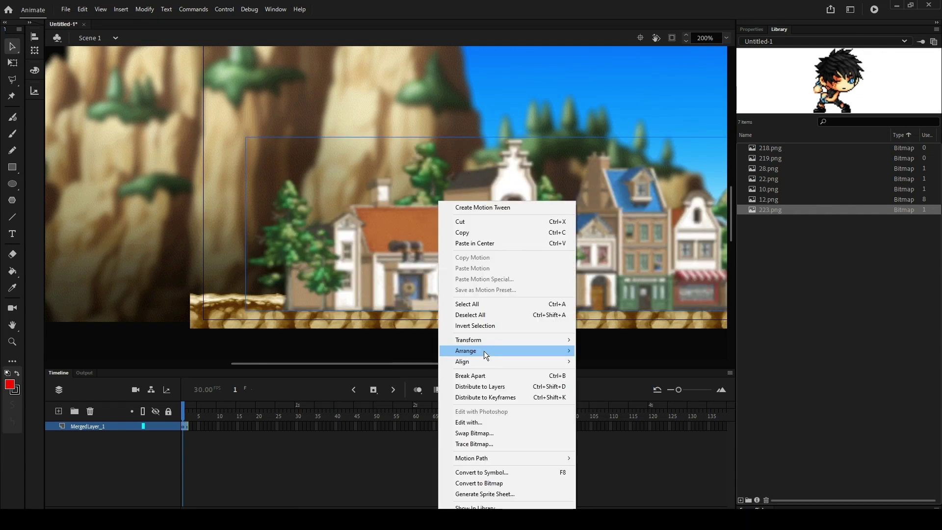
Step: Lock the house sprite and Layer_6, then confirm the character can't be dragged
mouse_move(484, 351)
left_click(599, 398)
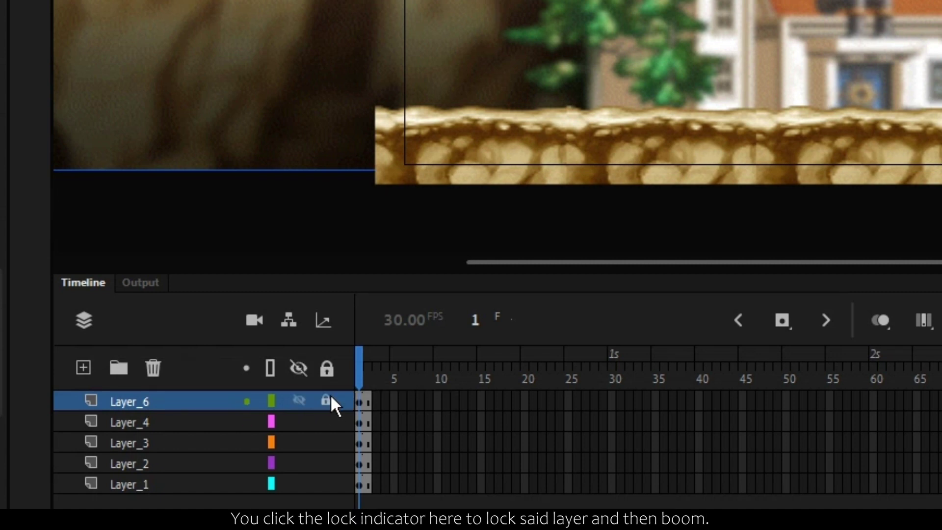
left_click(328, 400)
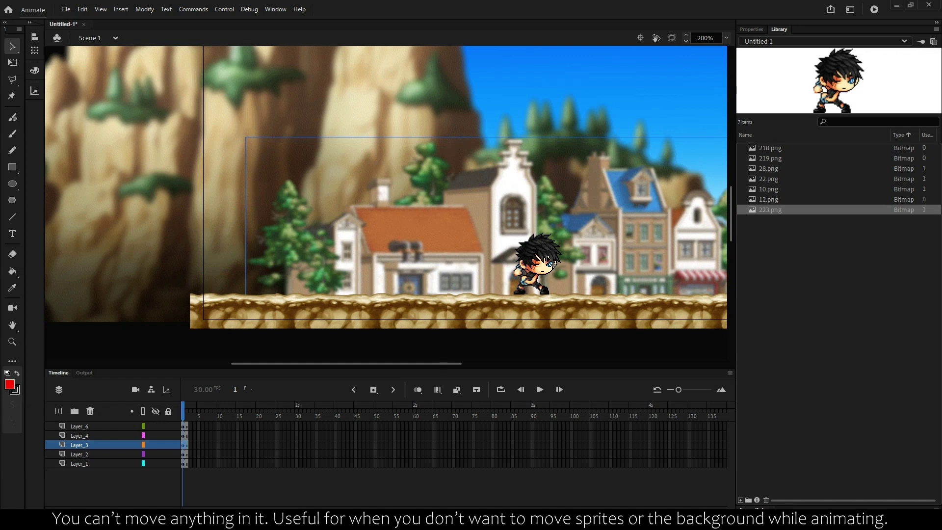
mouse_move(537, 267)
left_mouse_down()
mouse_move(595, 268)
mouse_move(538, 267)
left_mouse_up()
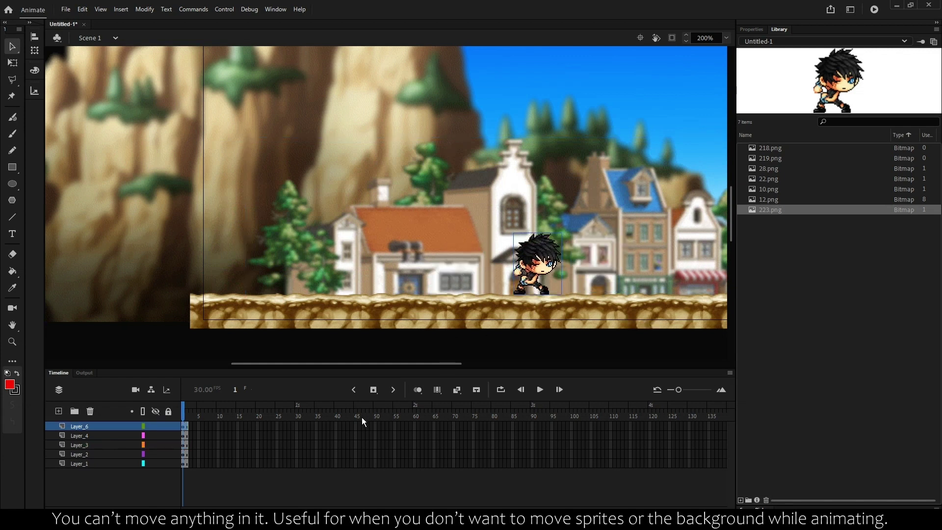
Step: Hide and reshow the character's layer and the town background layer
left_click(155, 426)
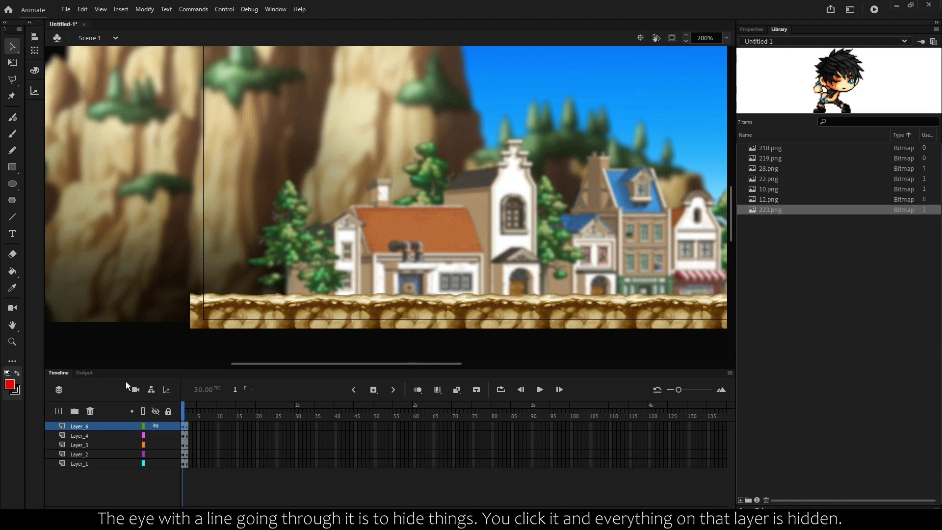
left_click(155, 425)
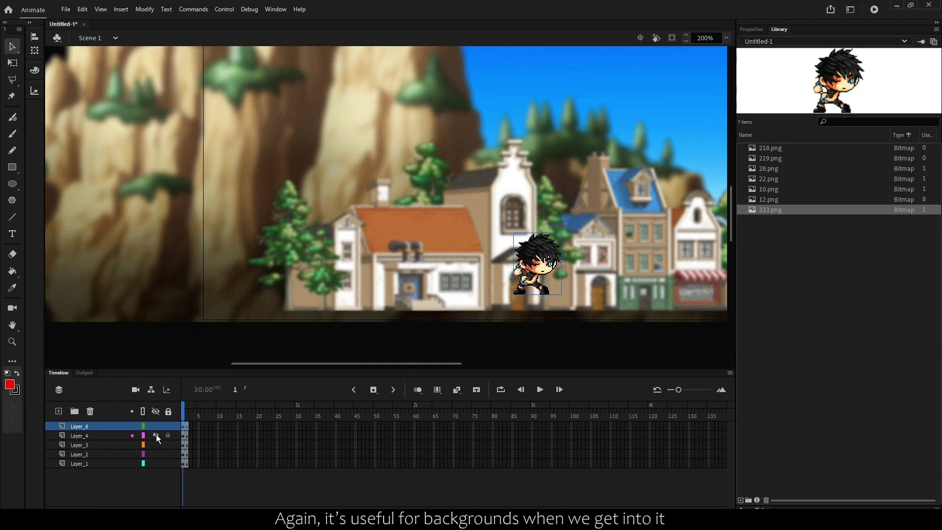
left_click(155, 444)
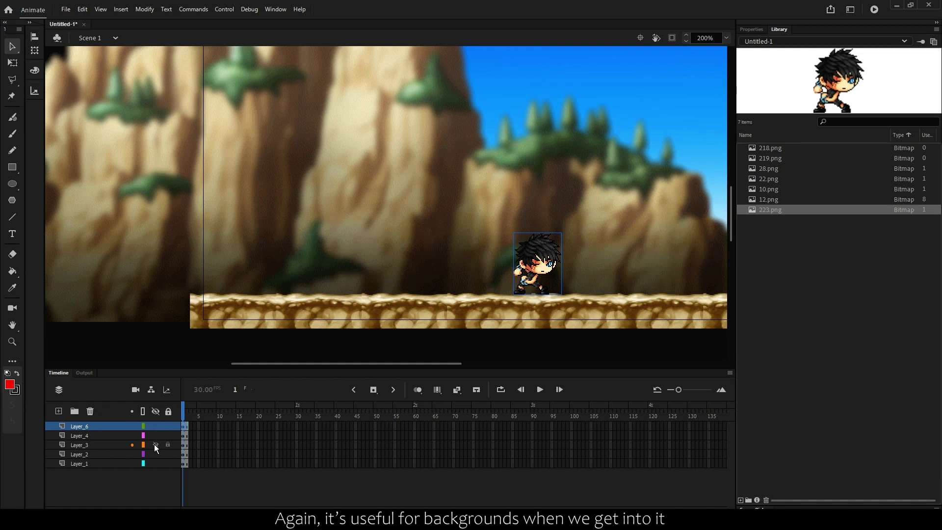
left_click(154, 444)
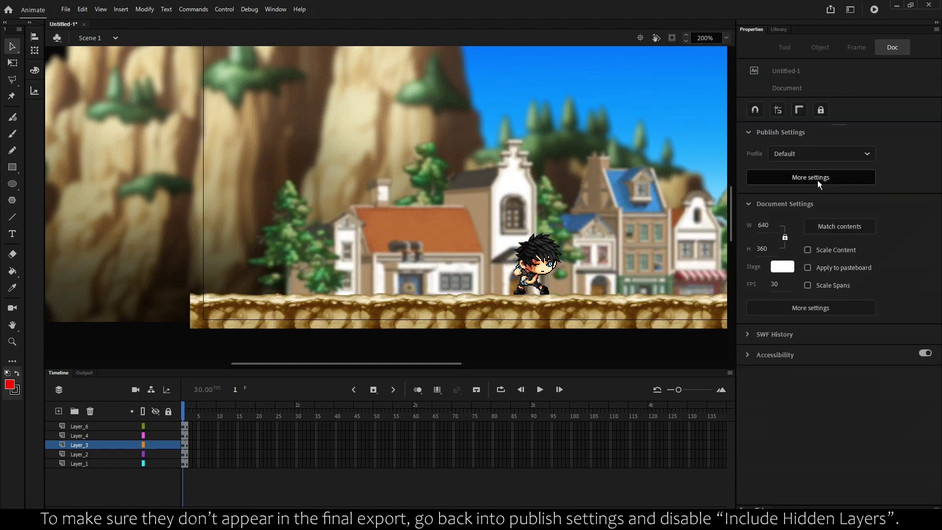
Step: Uncheck Include hidden layers in Publish Settings and confirm with OK
left_click(818, 181)
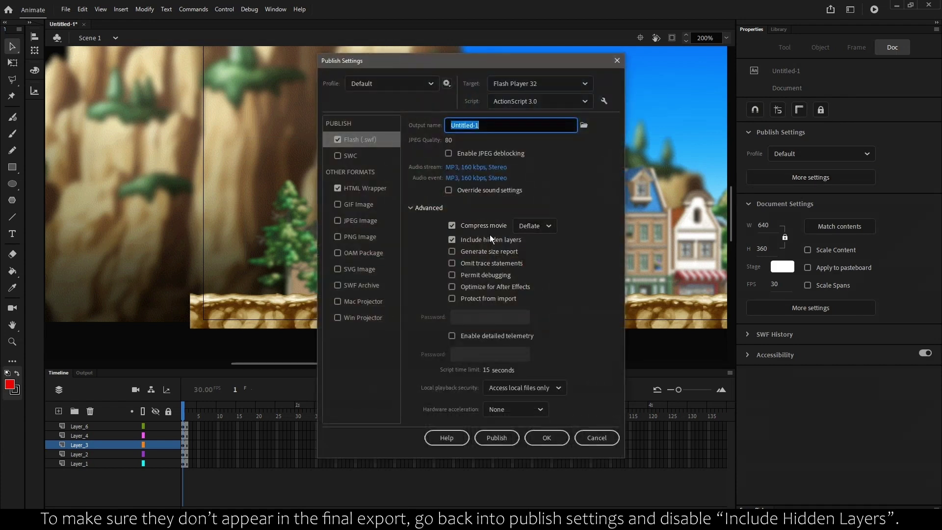
left_click(465, 240)
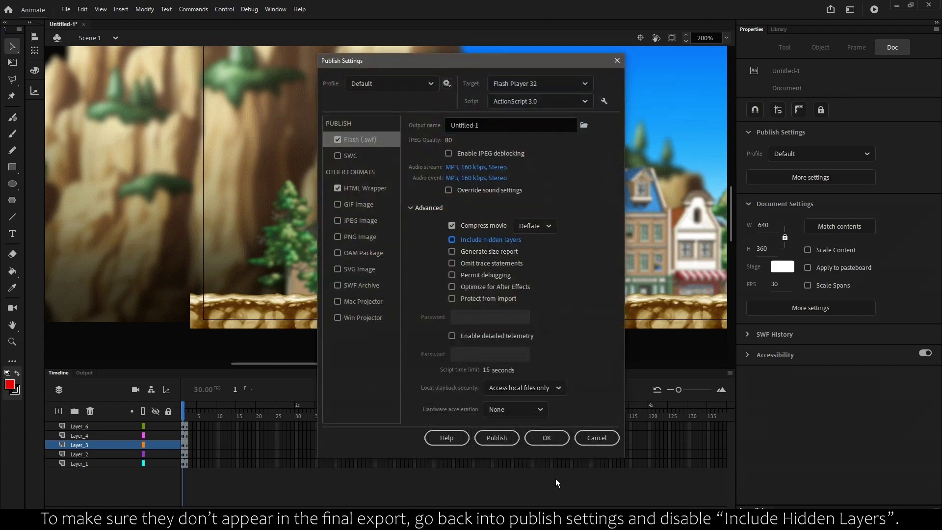
left_click(545, 437)
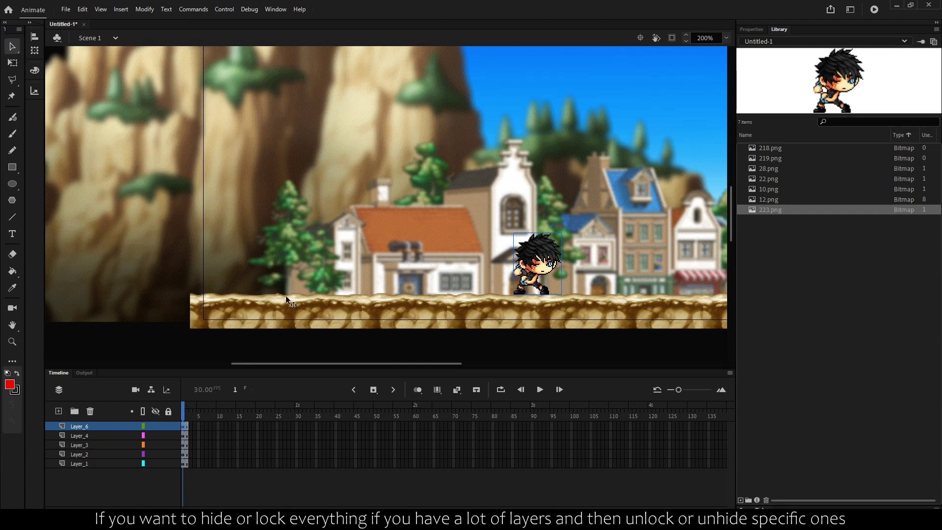
Step: Lock all layers from the timeline header, unlock them, then lock them again
left_click(169, 413)
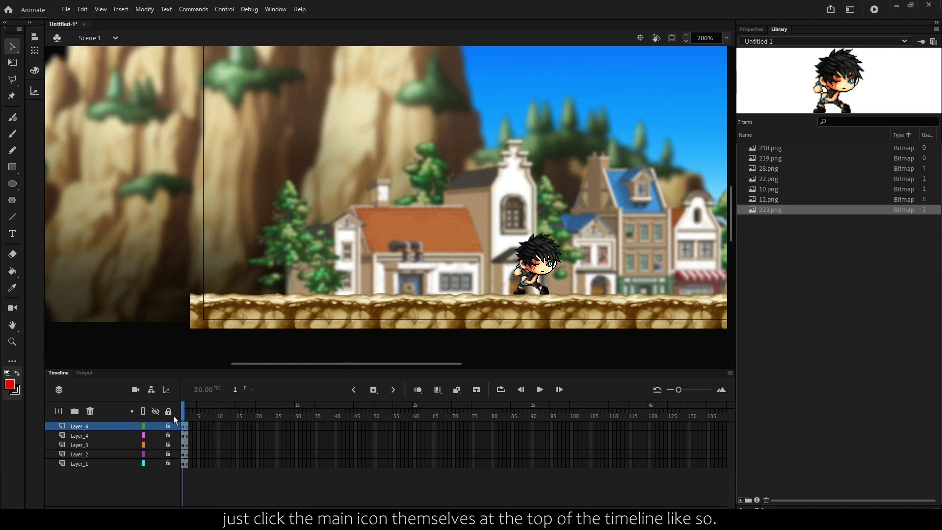
left_click(169, 417)
left_click(167, 414)
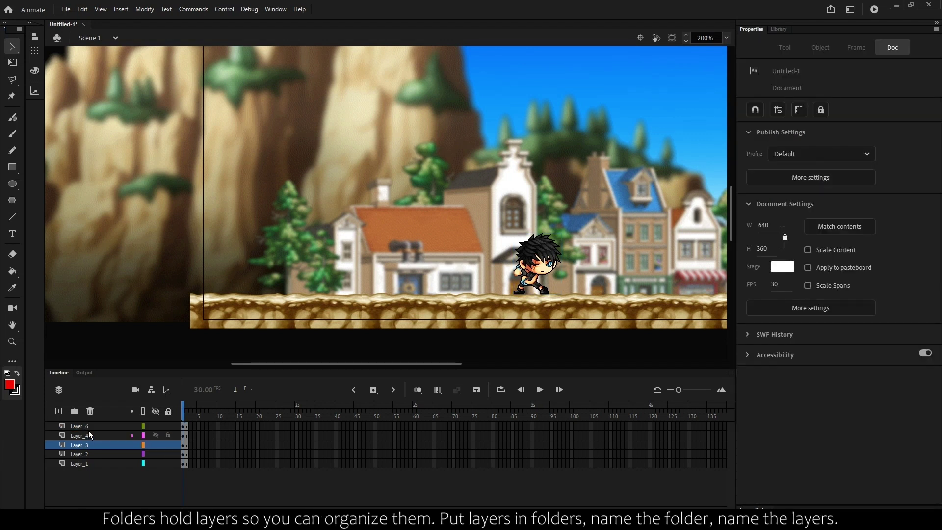
Step: Create a new layer folder named 'background'
left_click(78, 426)
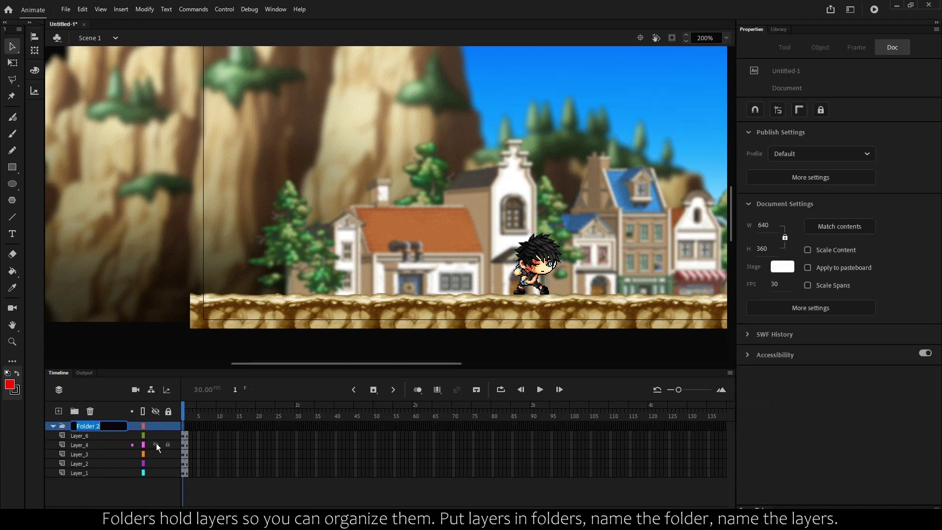
double_click(79, 426)
type("background")
key("Return")
Step: Keep Layer_6 on top and move Layer_4 through Layer_1 into the background folder
mouse_move(84, 436)
left_mouse_down()
mouse_move(48, 442)
mouse_move(73, 424)
left_mouse_up()
left_click(82, 445)
left_click(79, 472, "shift")
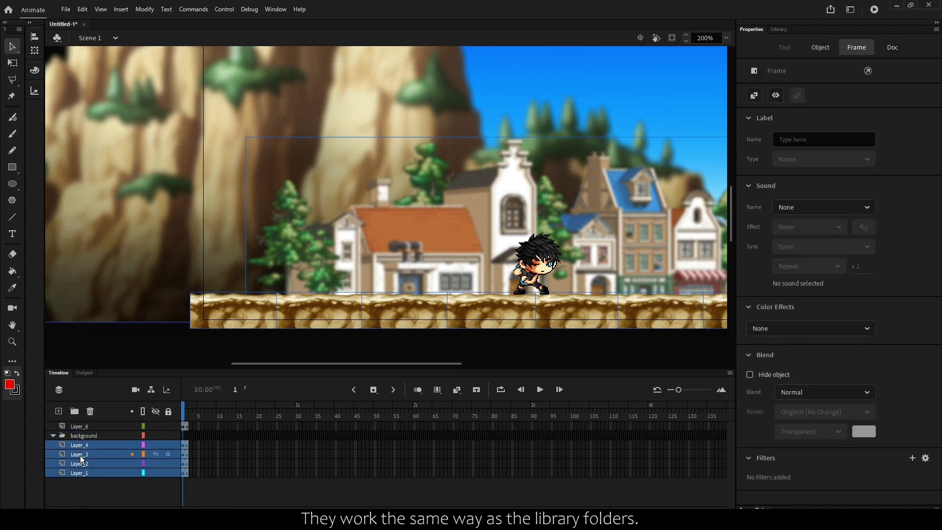
left_click_drag(82, 458, 84, 436)
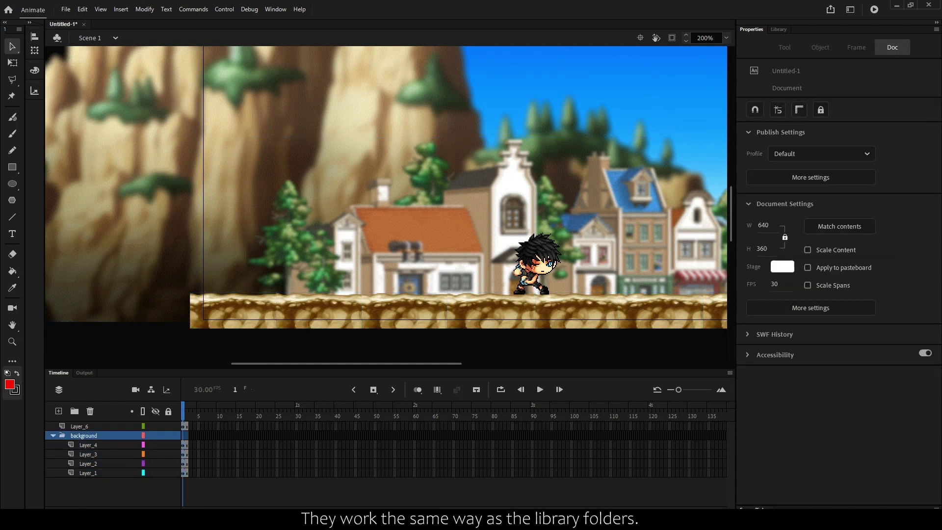
double_click(59, 432)
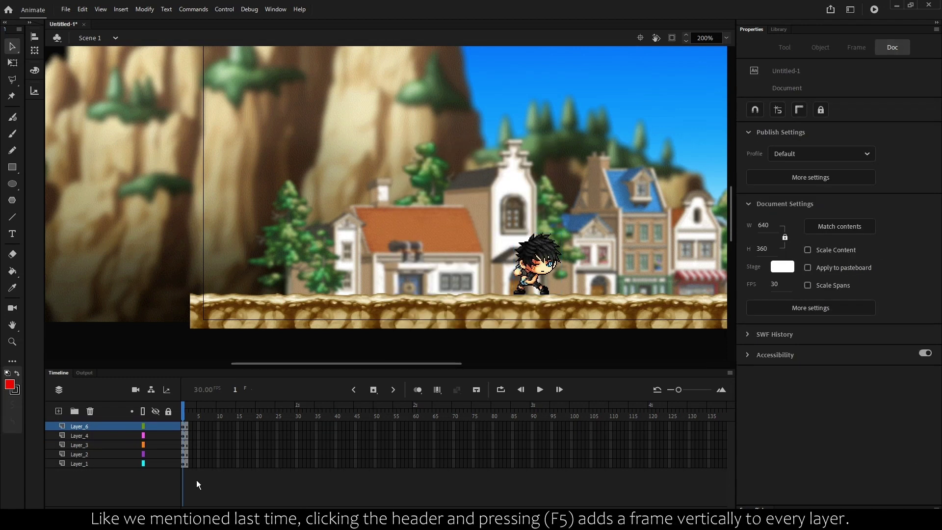
Step: Add a frame to every layer with F5, then remove it with Shift+F5
key("F5")
key("F5")
key("F5")
key("F5")
key("F5")
key("F5")
key("F5")
key("F5")
key("F5")
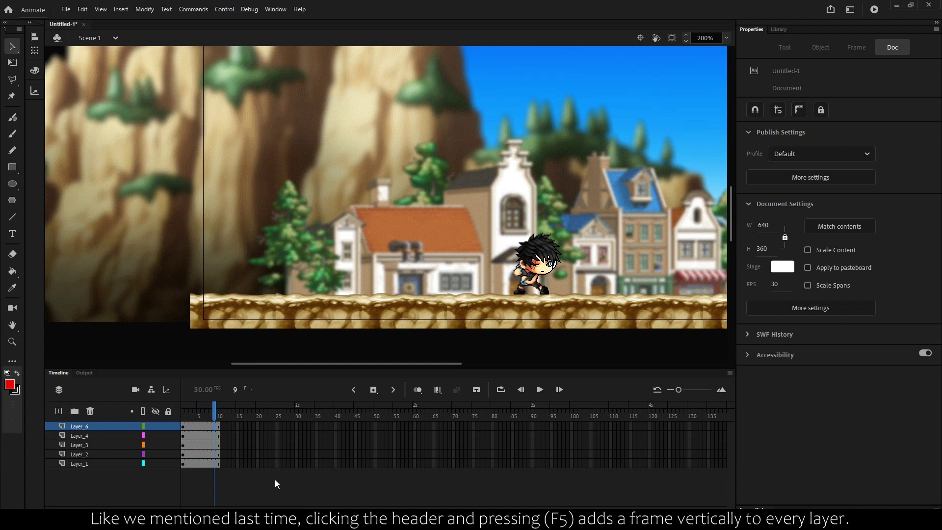
key("shift+F5")
key("shift+F5")
key("shift+F5")
key("shift+F5")
key("shift+F5")
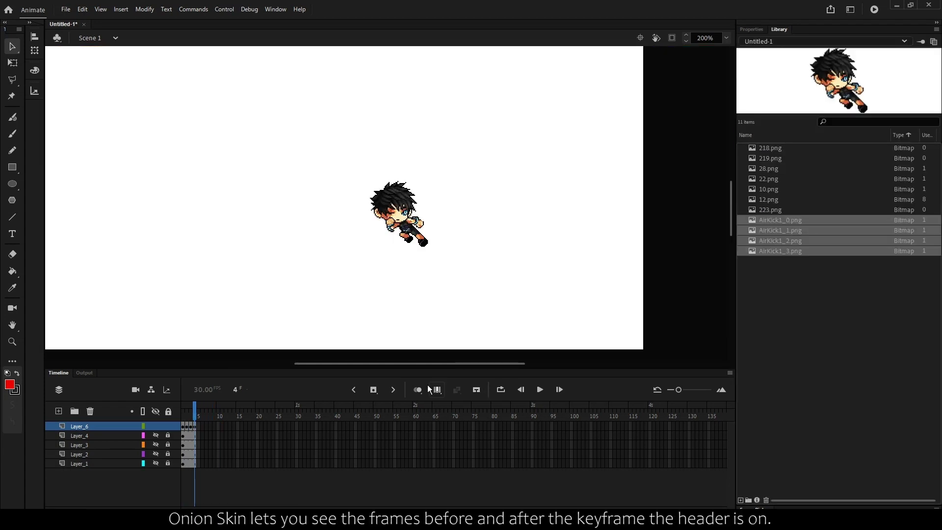
Step: Compare onion skinning and Edit Multiple Frames at frame 3, moving the orange-streak pose up-right and undoing it
left_click(417, 390)
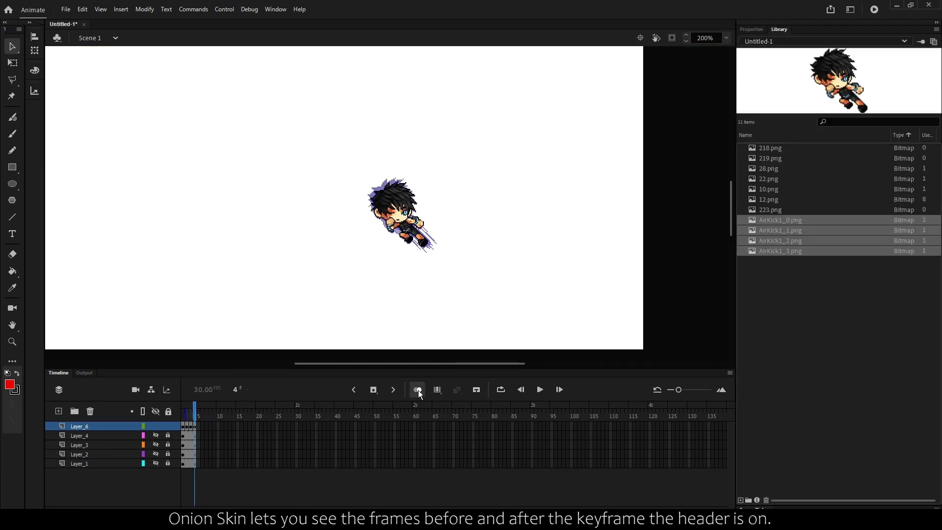
left_click(191, 408)
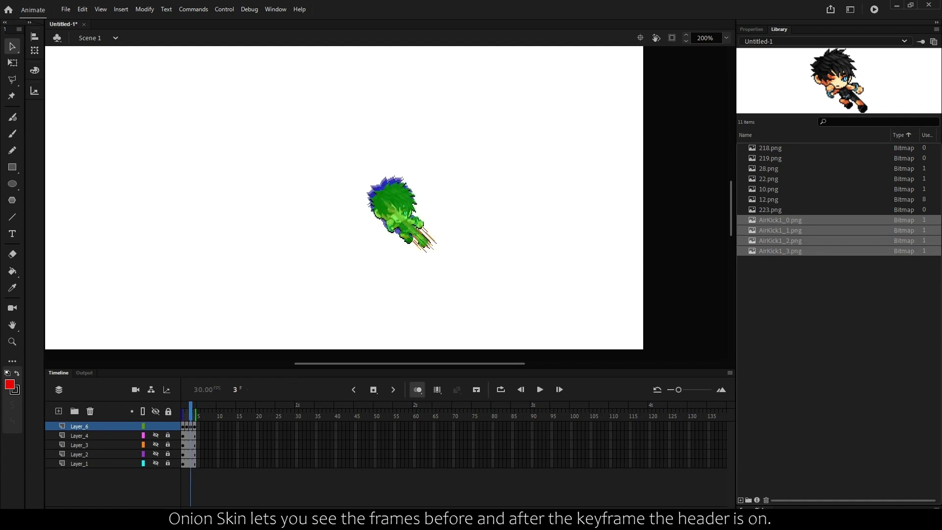
left_click(434, 390)
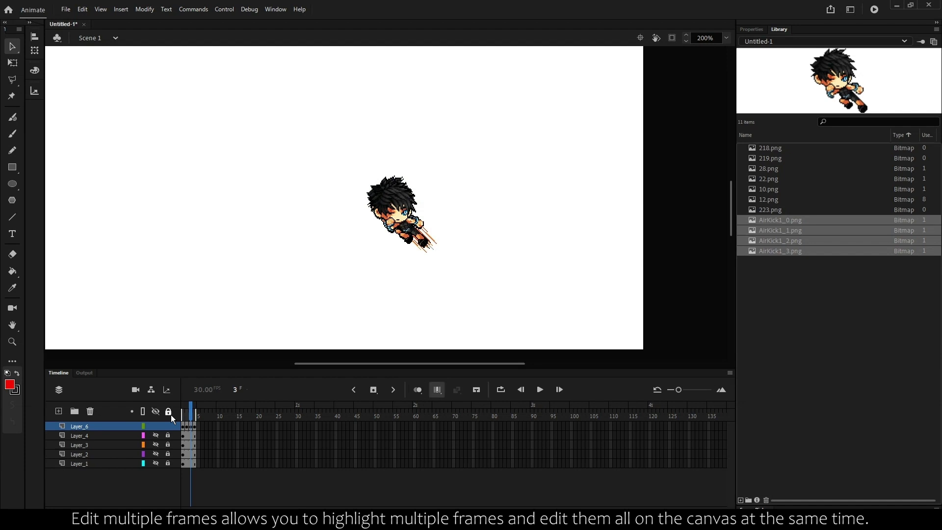
left_click(195, 407)
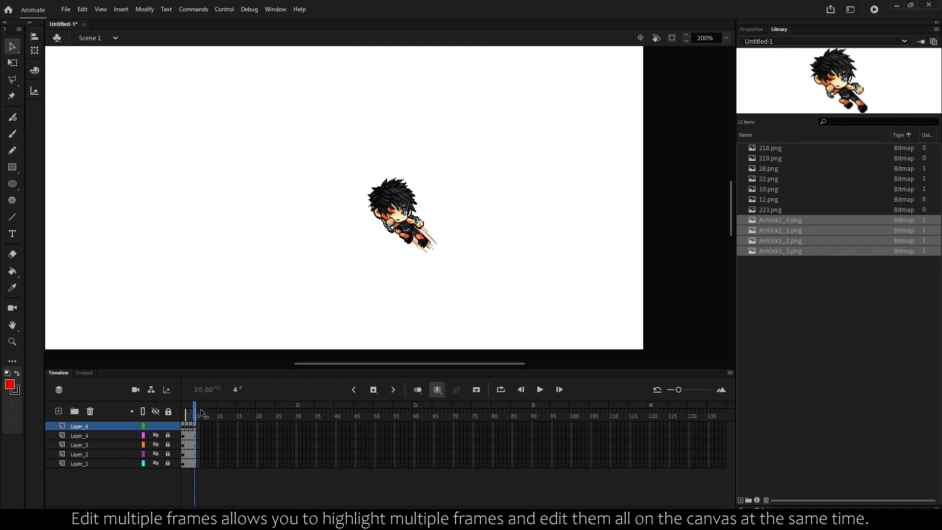
key("comma")
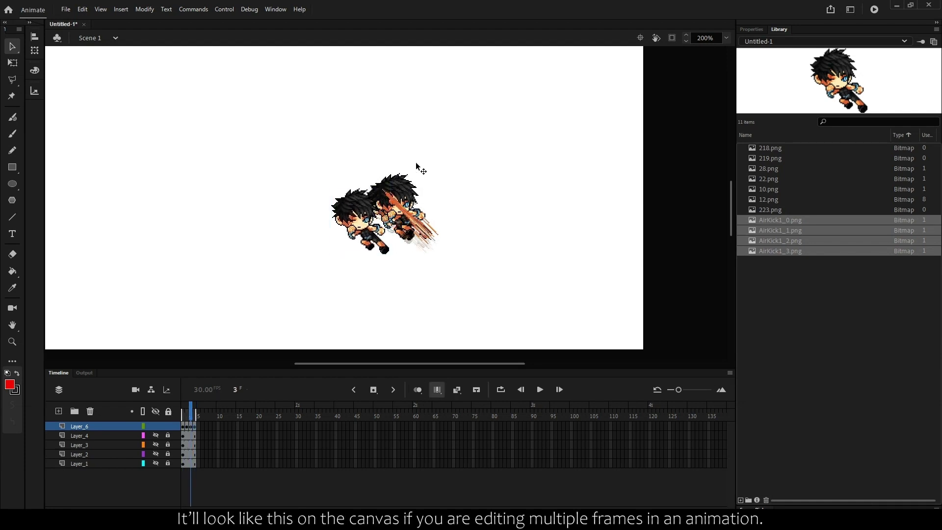
left_click_drag(416, 167, 426, 137)
key("ctrl+z")
key("ctrl+z")
key("ctrl+z")
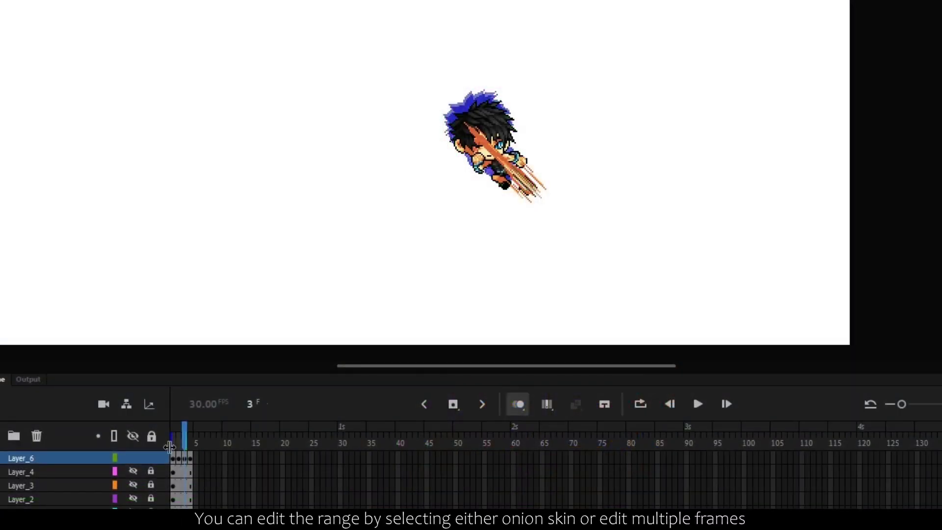
Step: Extend the onion-skin range by one frame, then switch off onion skinning and multi-frame editing
left_click_drag(169, 446, 177, 439)
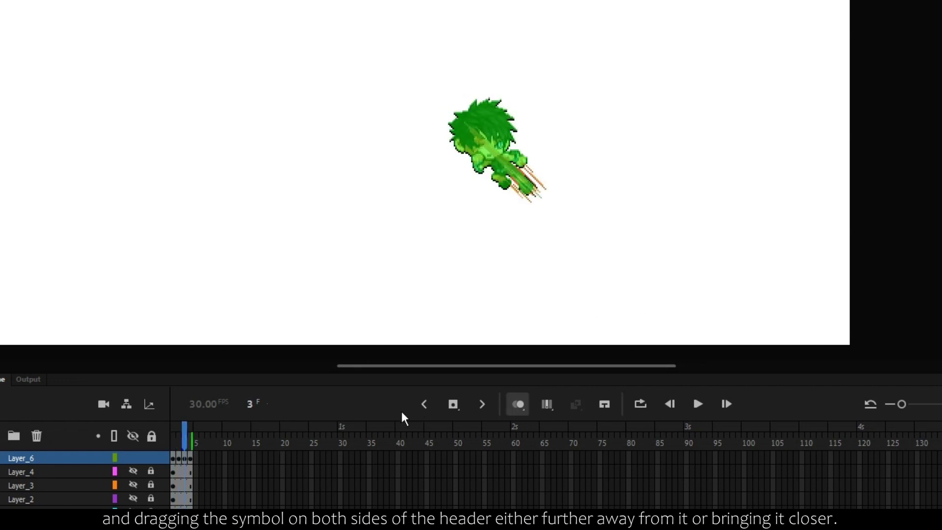
left_click(517, 404)
left_click(546, 404)
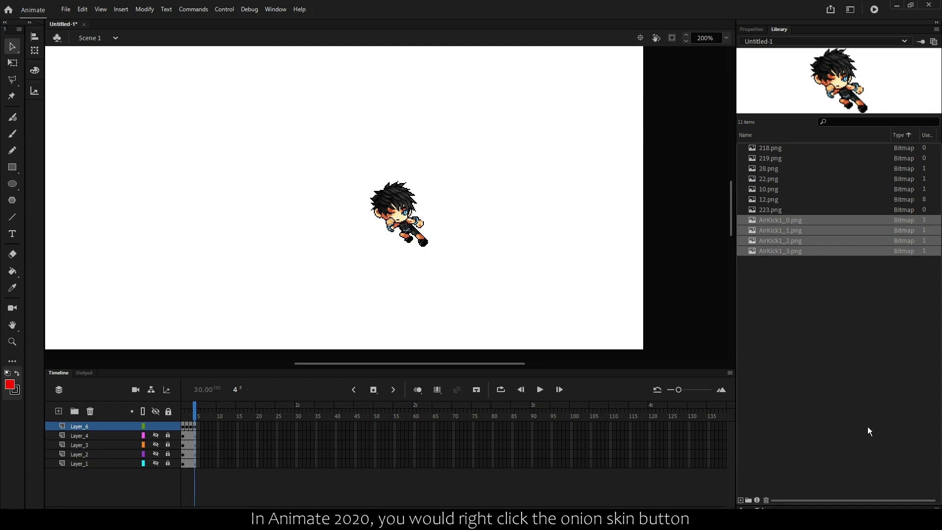
Step: Look through the advanced onion skin settings, then go to the Edit menu for Preferences
left_click(421, 394)
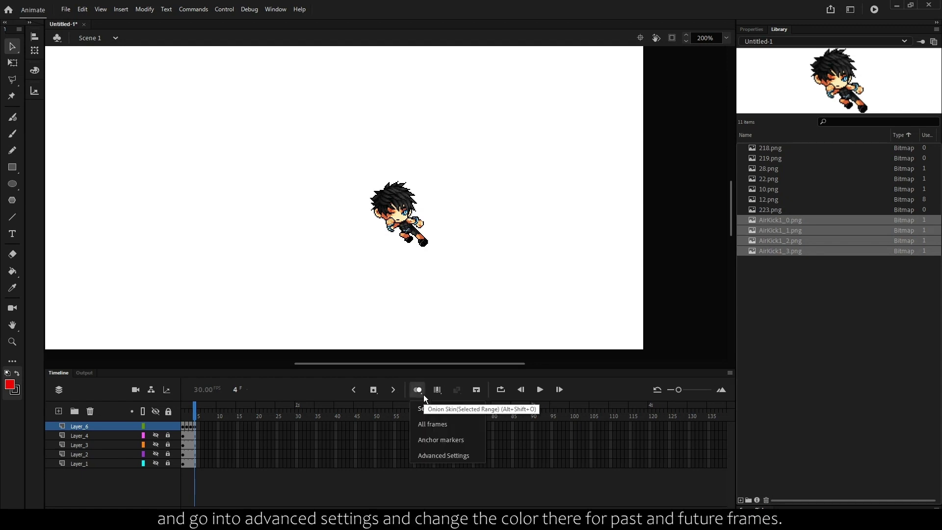
left_click(442, 457)
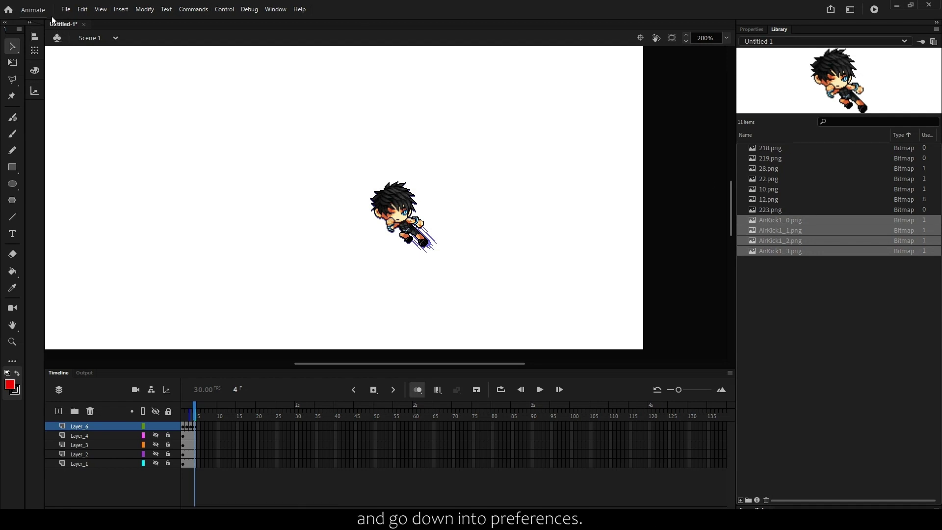
left_click(83, 9)
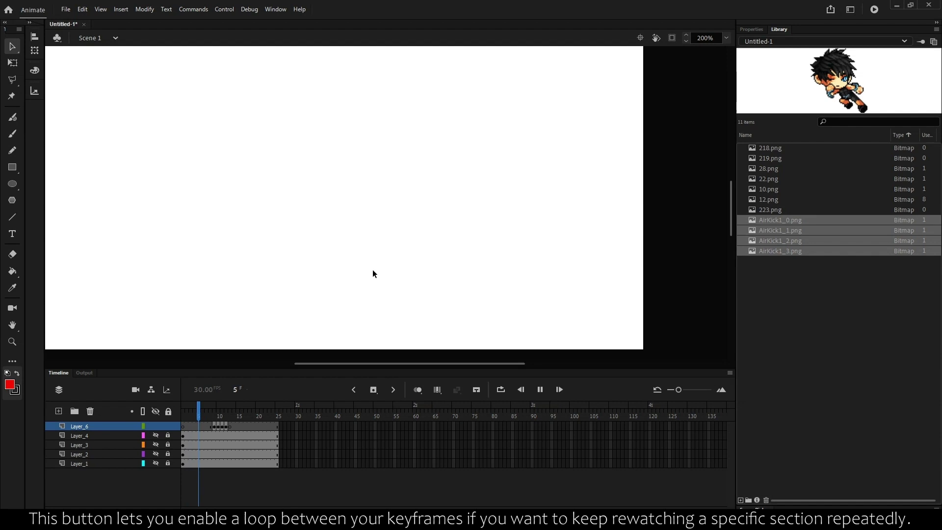
Step: Play a loop, reset its range to about frames 10–17, and centre the timeline on the playhead
left_click(500, 390)
key("Return")
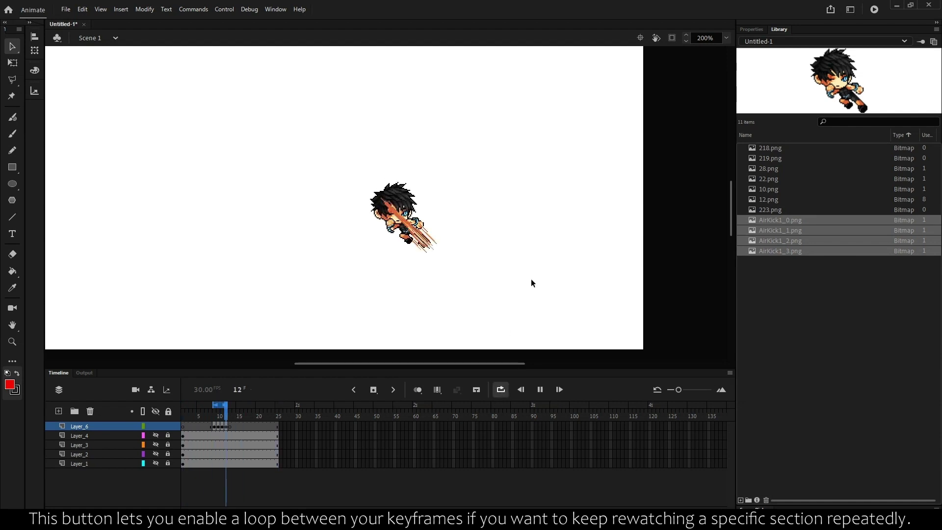
key("Return")
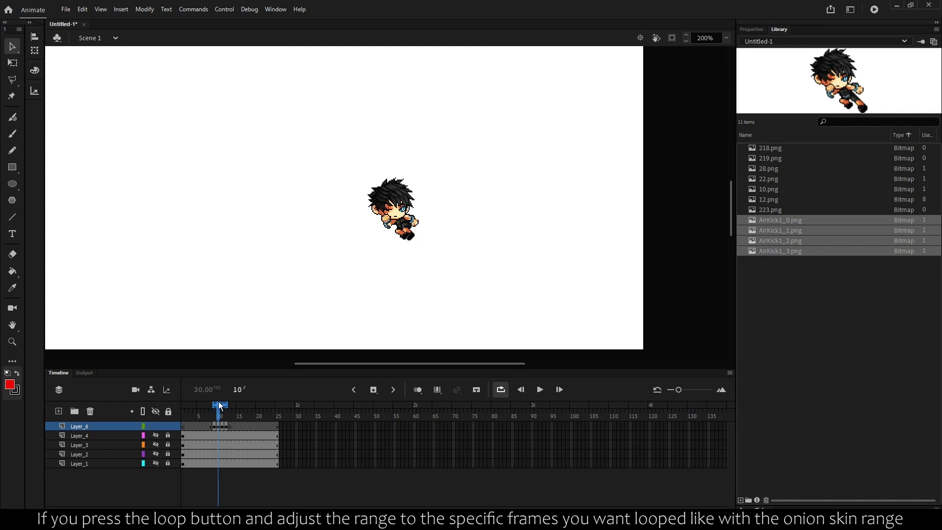
mouse_move(224, 405)
left_mouse_down()
mouse_move(260, 401)
mouse_move(210, 404)
left_mouse_up()
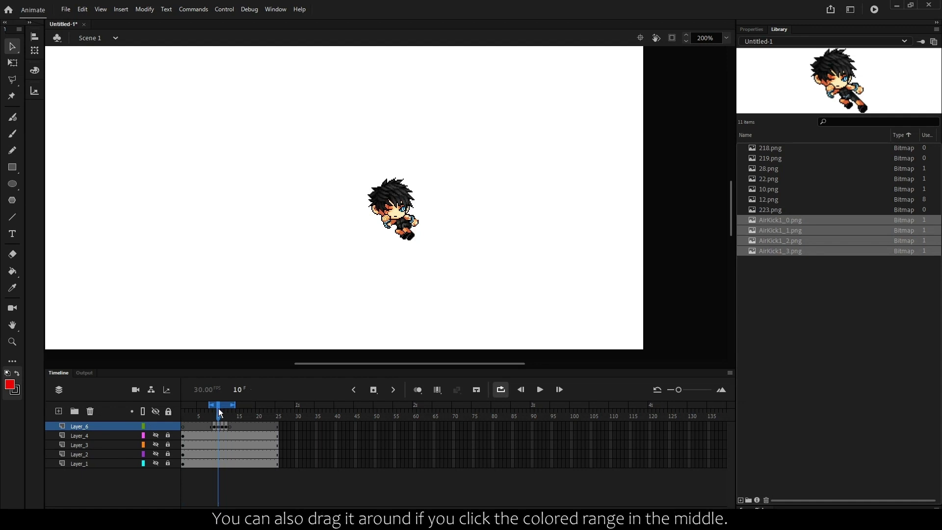
left_click_drag(222, 404, 269, 401)
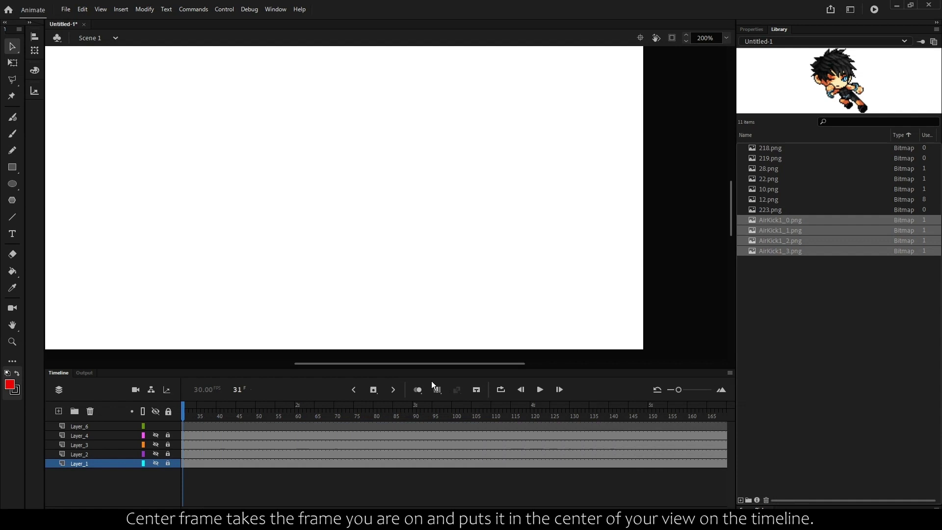
left_click(476, 391)
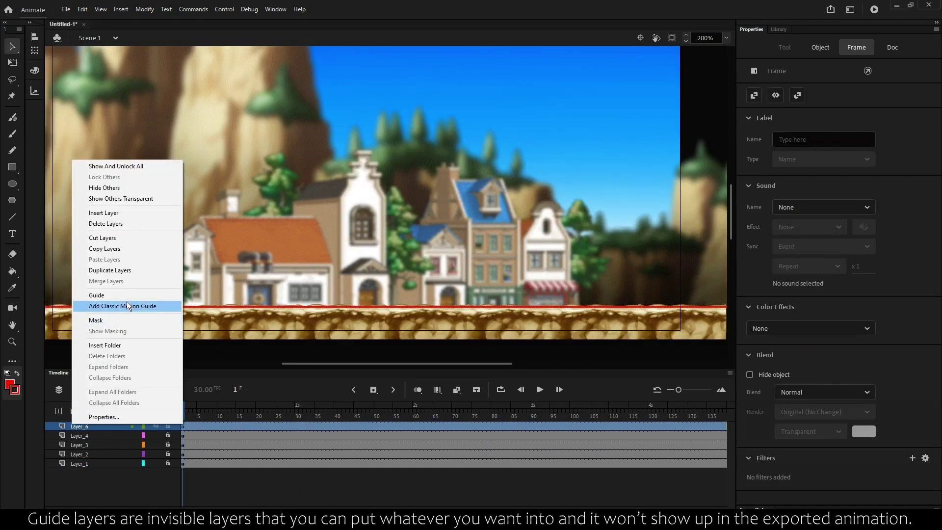
Step: Make Layer_6 a guide layer and test the movie with Ctrl+Enter
left_click(127, 304)
key("ctrl+Return")
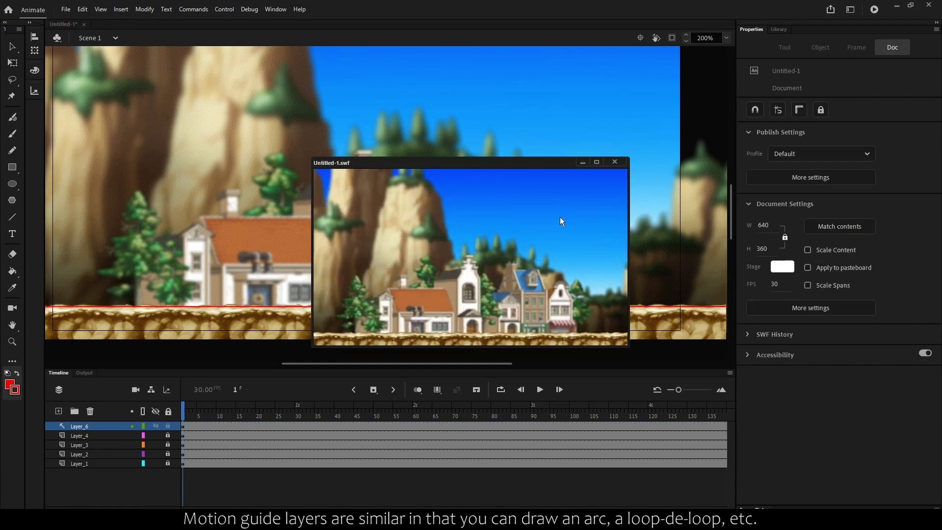
Step: Close the SWF preview, deselect the stage, and play the motion-guide tween twice along the arc
left_click(612, 162)
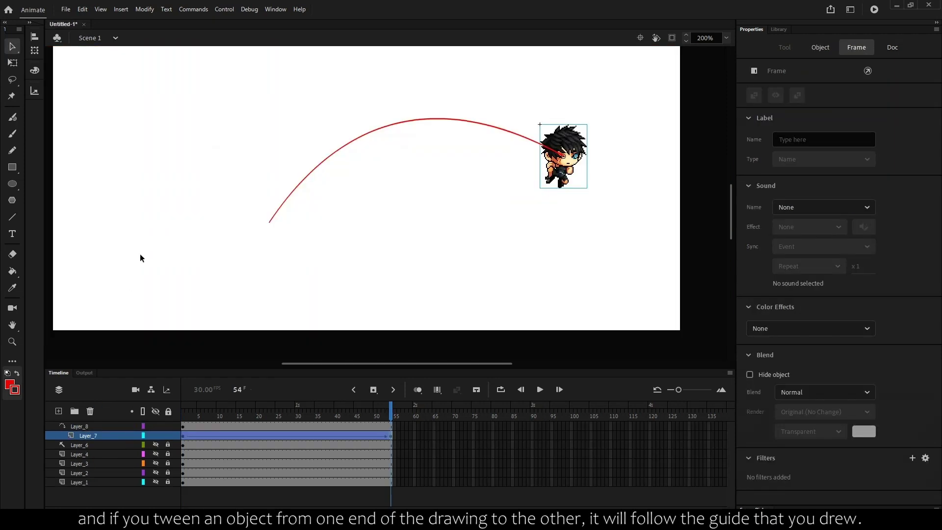
left_click(143, 253)
key("Return")
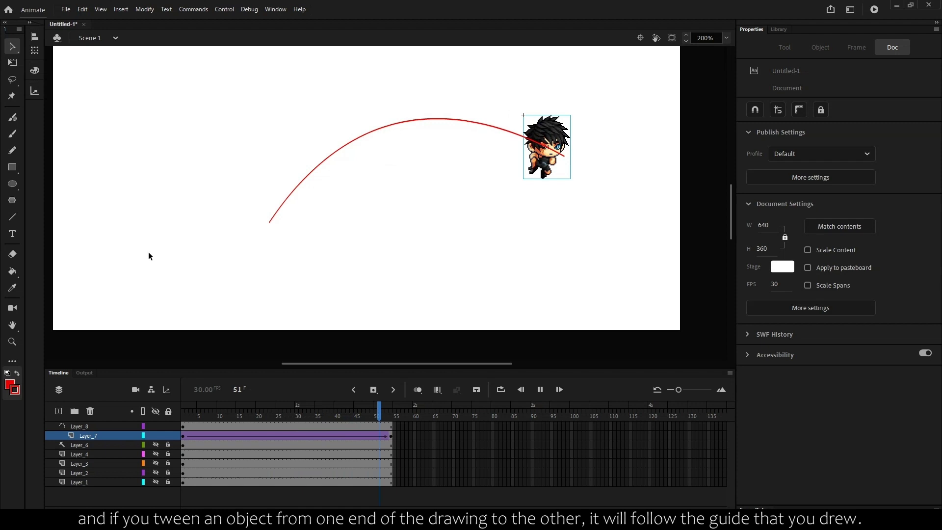
key("Return")
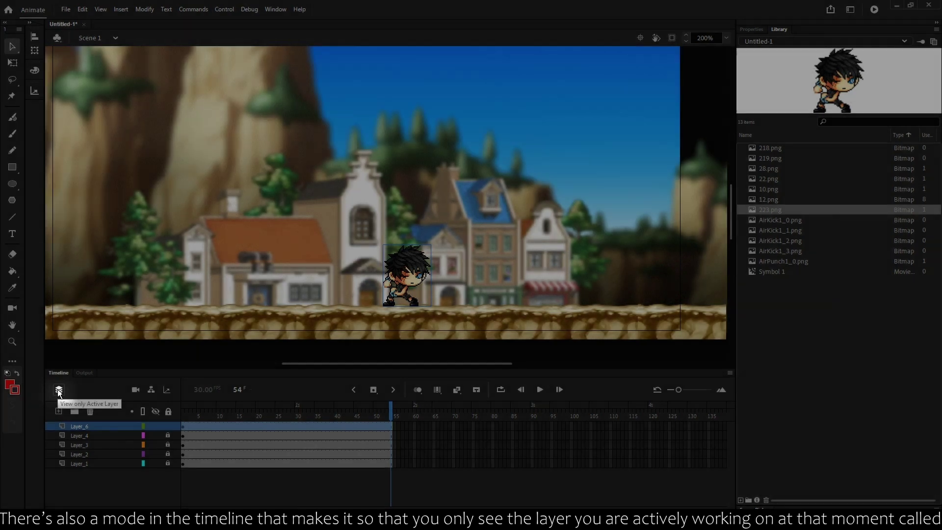
Step: Turn on View only Active Layer so the timeline shows just Layer_6
left_click(58, 389)
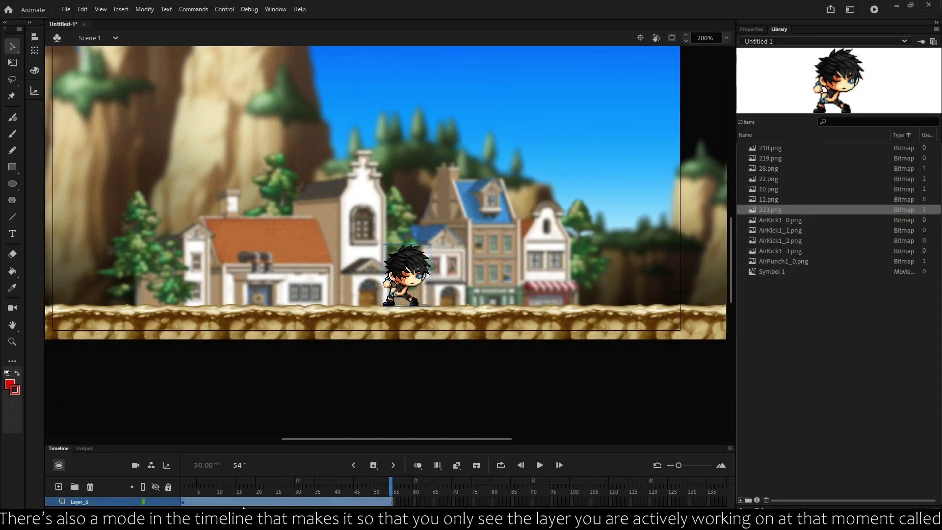